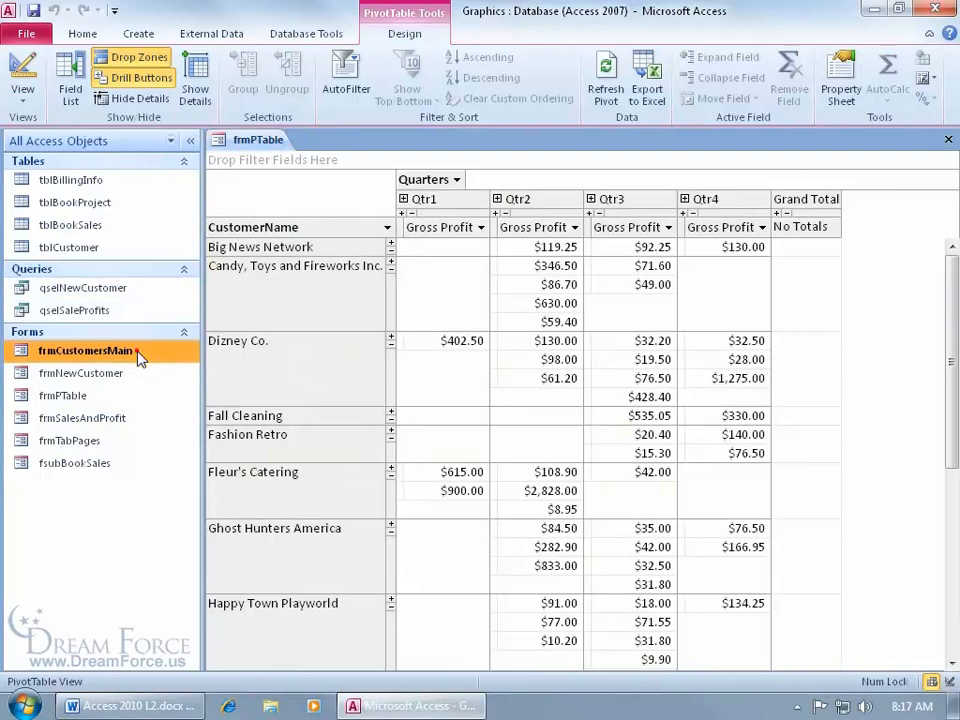
# Open frmCustomersMain in Design view and extend its Detail section to about 4.75 inches high
pyautogui.click(258, 145)
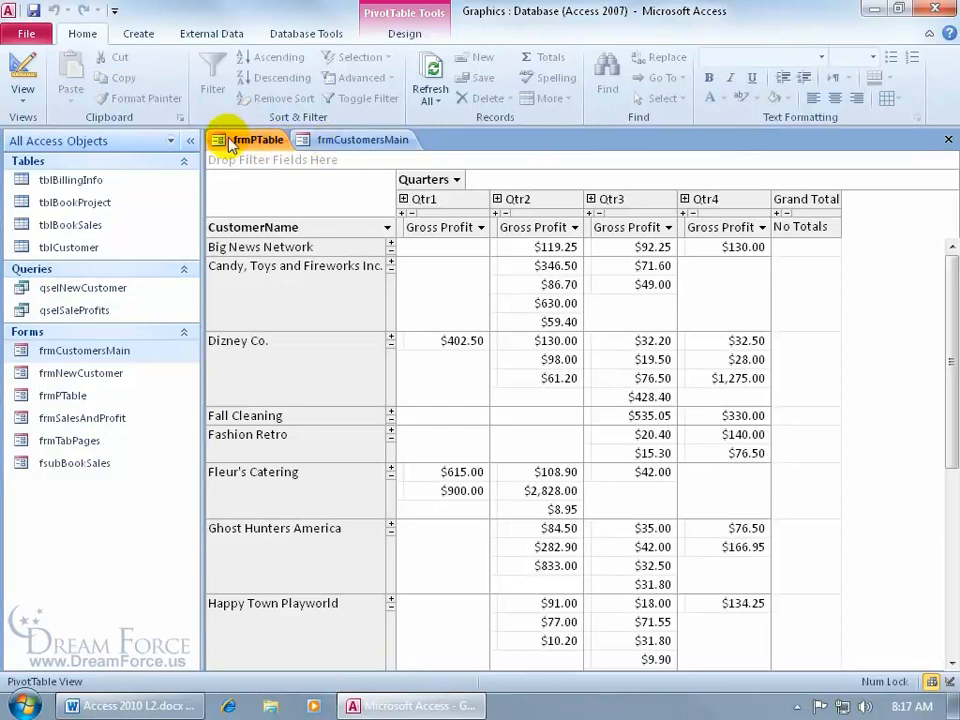
pyautogui.click(350, 141)
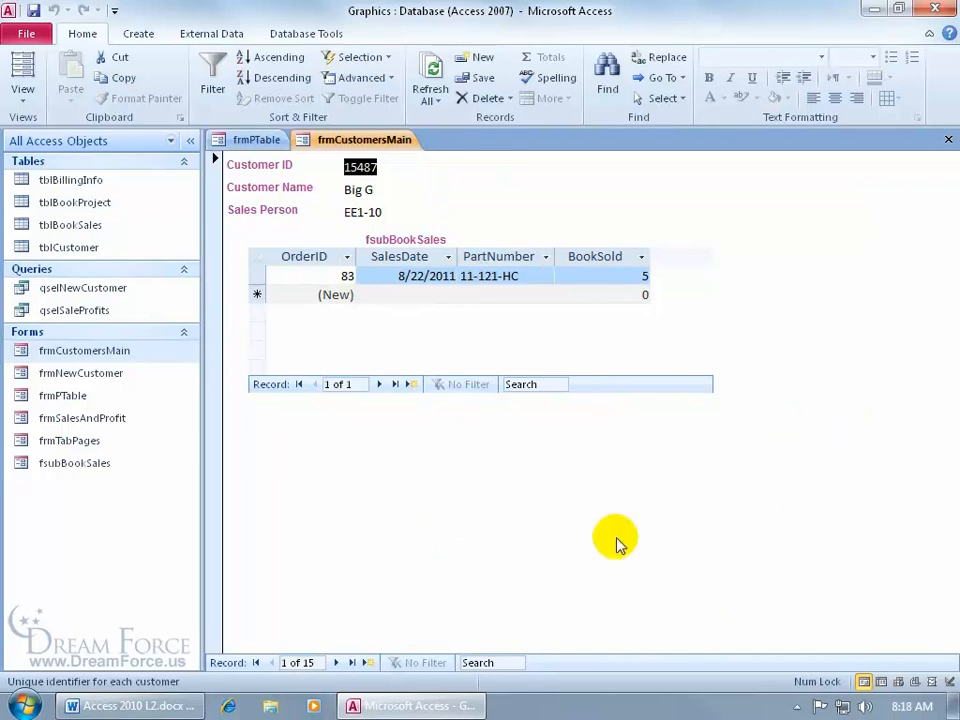
pyautogui.rightClick(348, 145)
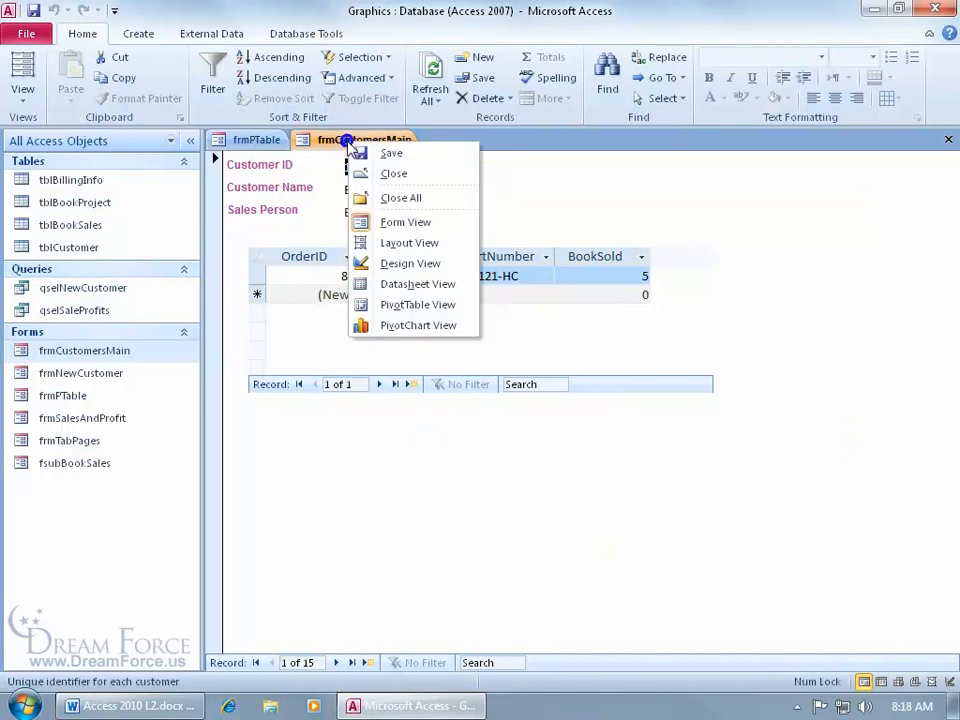
pyautogui.click(408, 263)
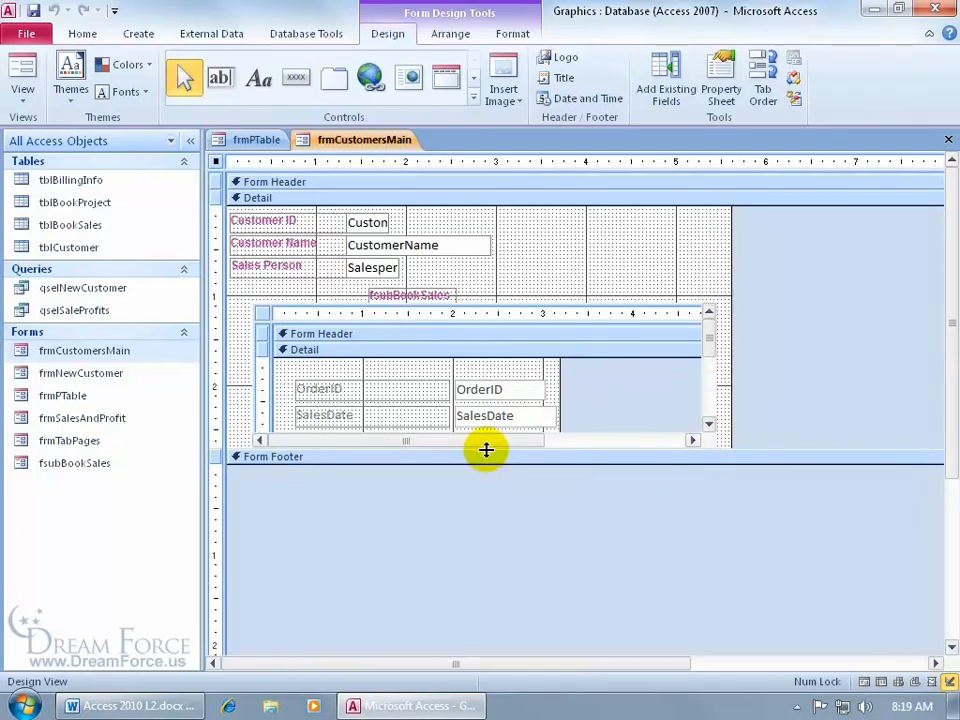
pyautogui.moveTo(486, 450); pyautogui.dragTo(489, 628)
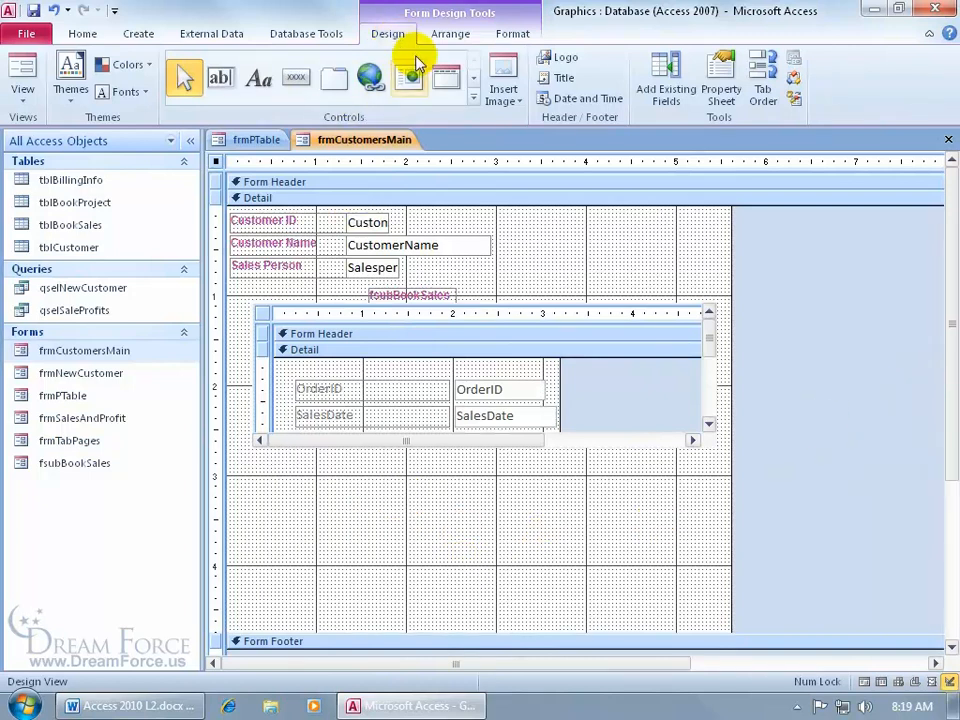
# Insert a subform control below fsubBookSales, using the existing form frmPTable as its source
pyautogui.click(472, 97)
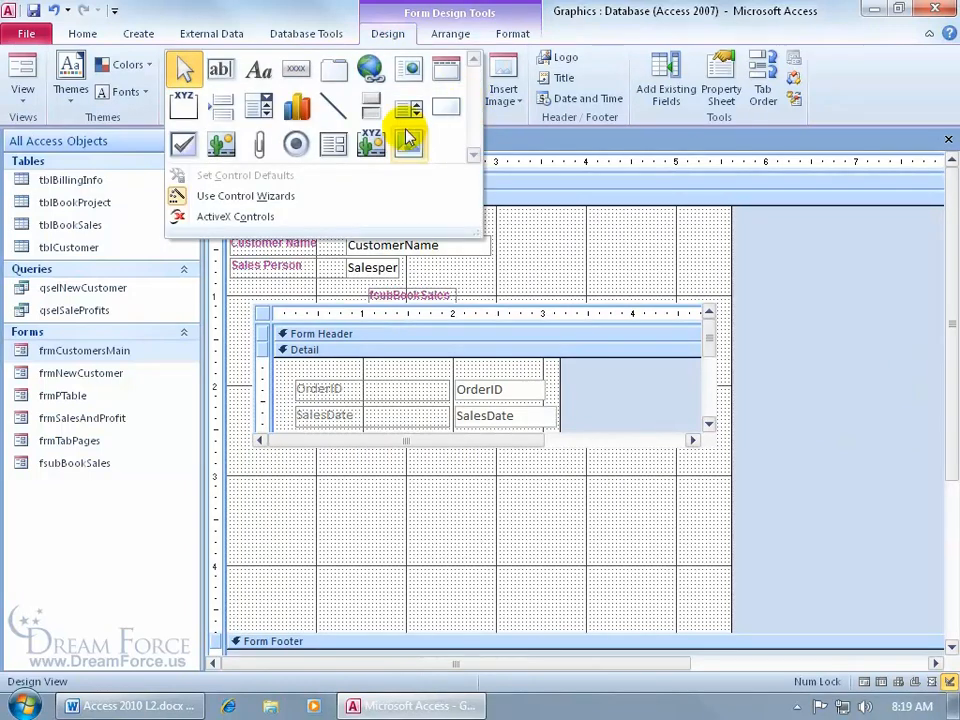
pyautogui.click(336, 148)
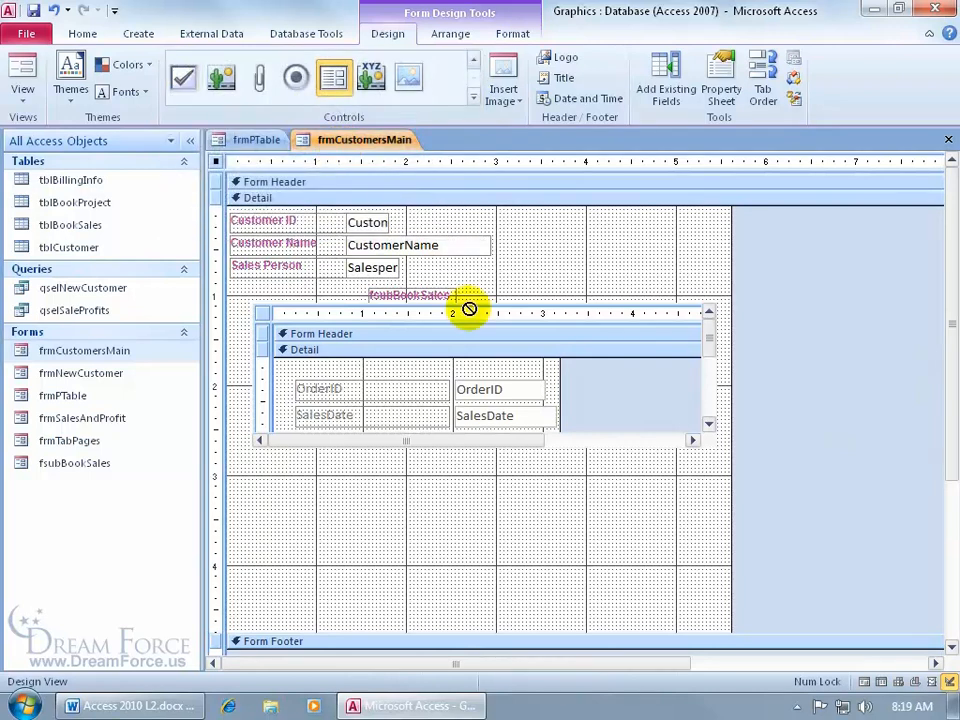
pyautogui.click(350, 480)
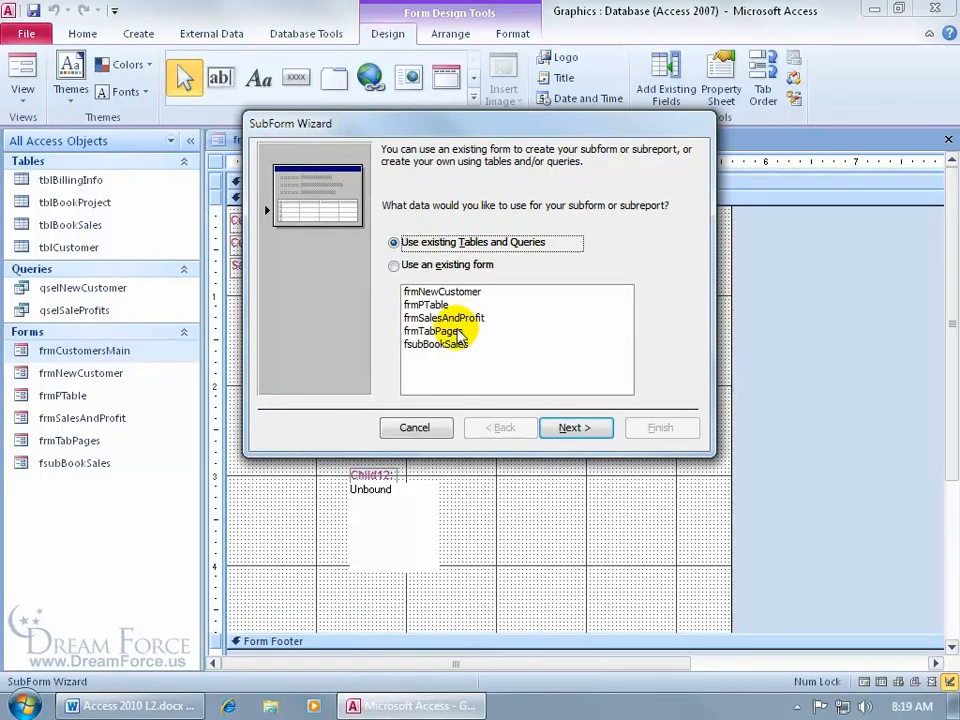
pyautogui.click(395, 266)
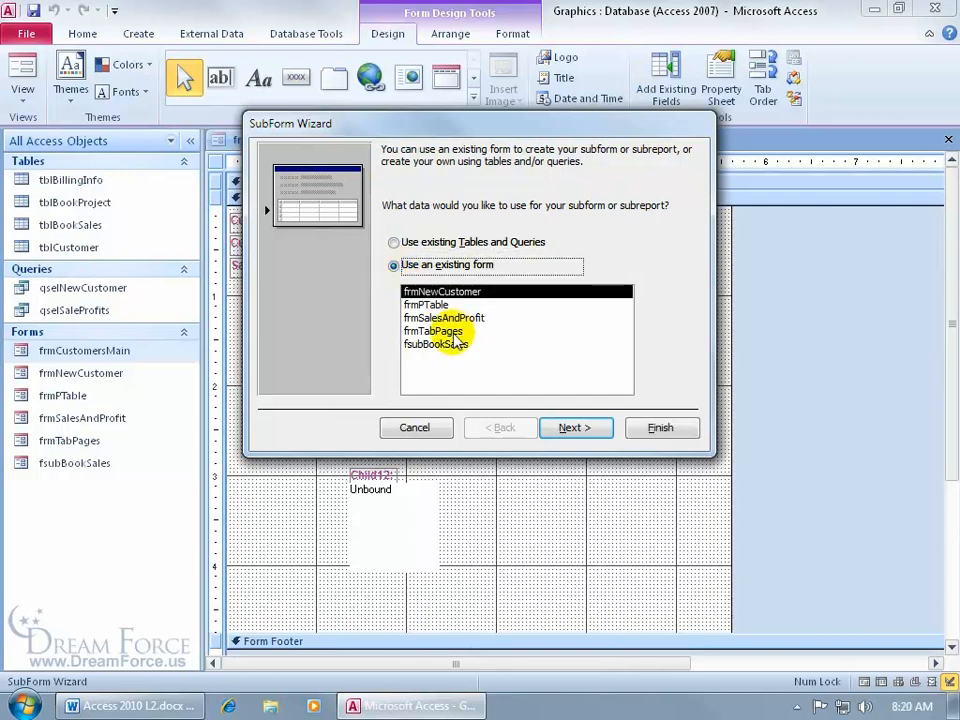
pyautogui.click(424, 305)
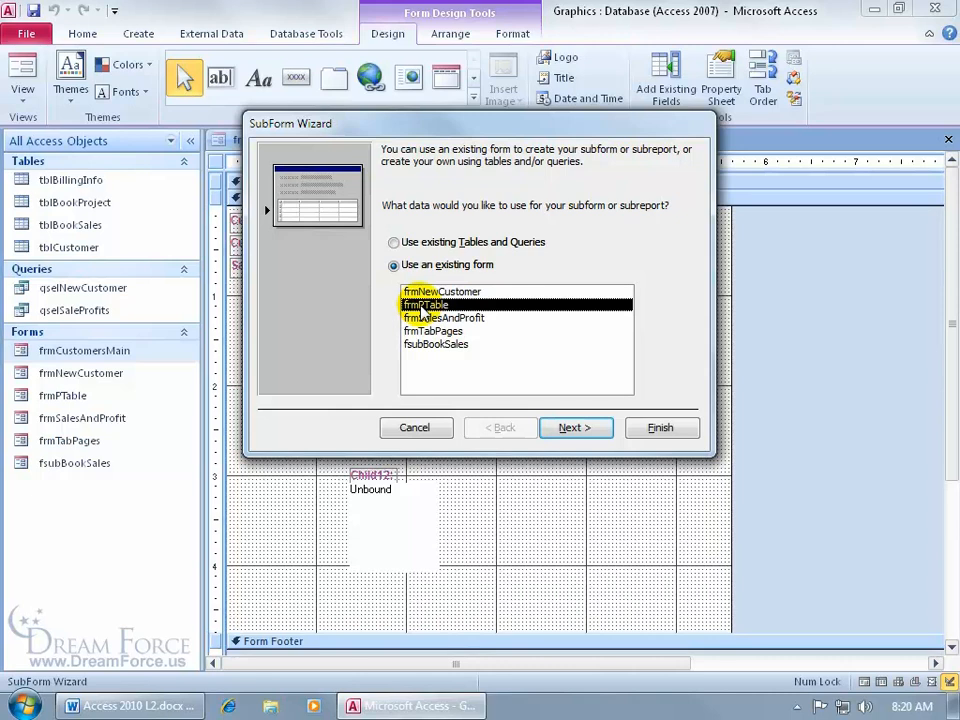
pyautogui.click(570, 427)
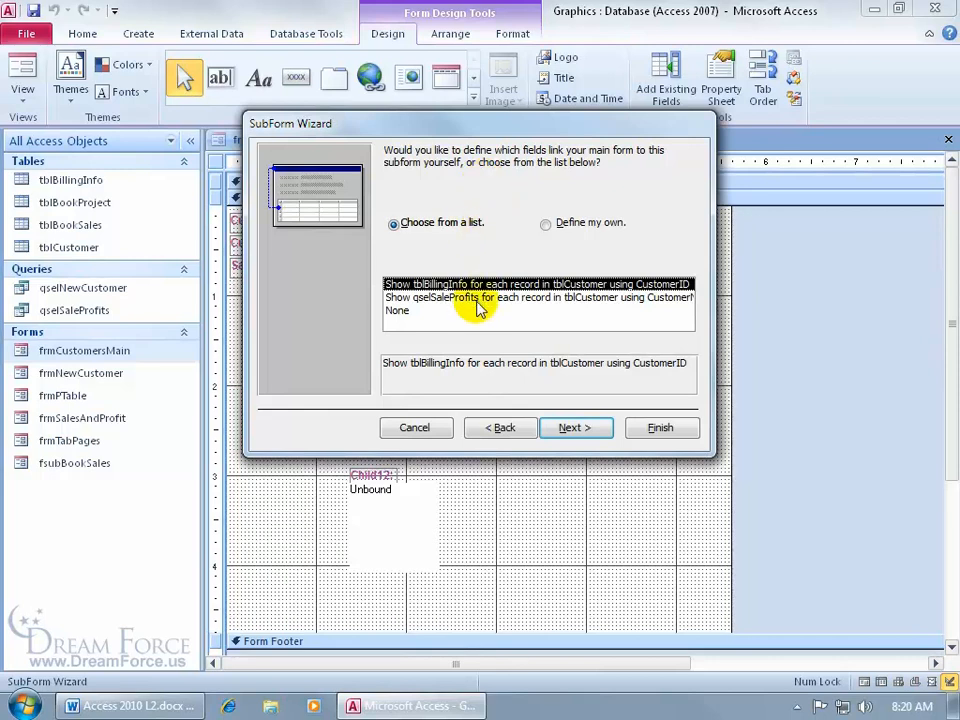
# Define a custom link between the main form's CustomerName field and the subform's CustomerName field
pyautogui.click(548, 224)
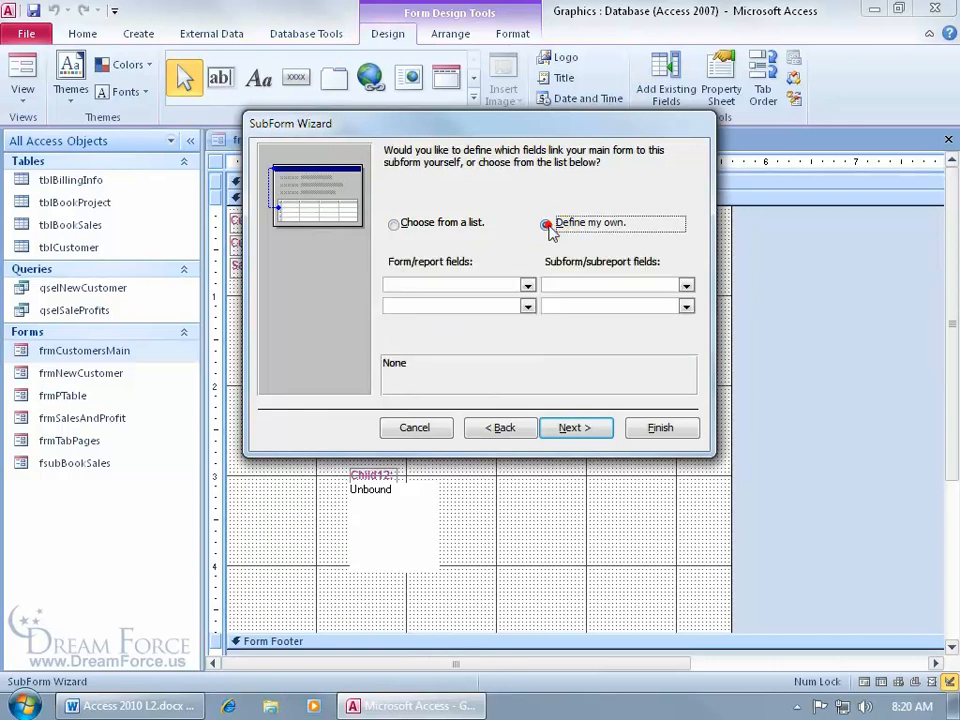
pyautogui.click(527, 285)
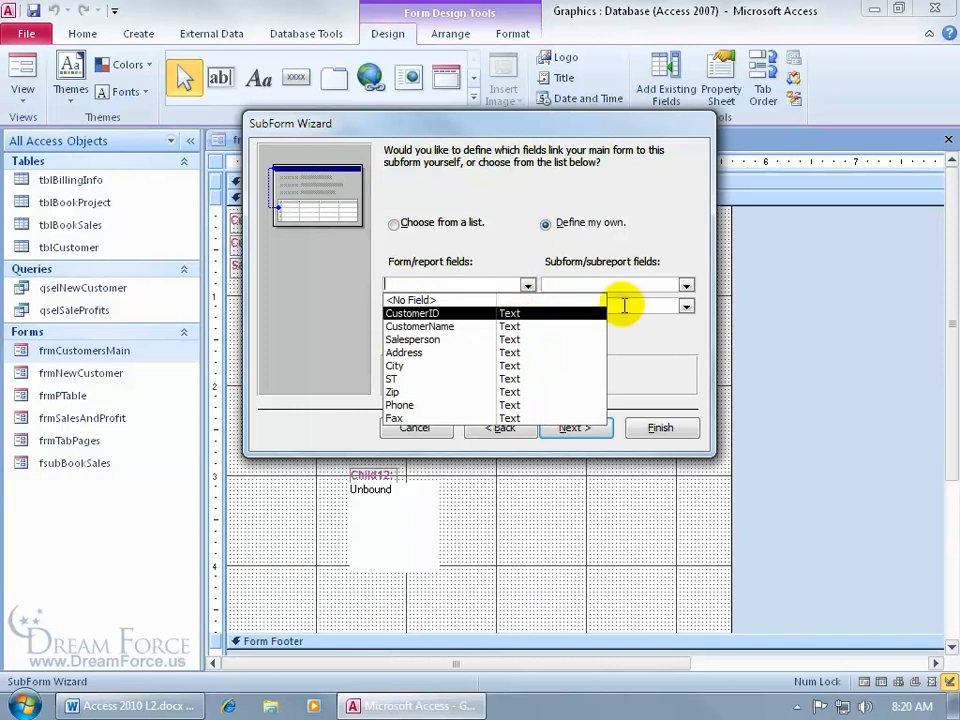
pyautogui.click(686, 288)
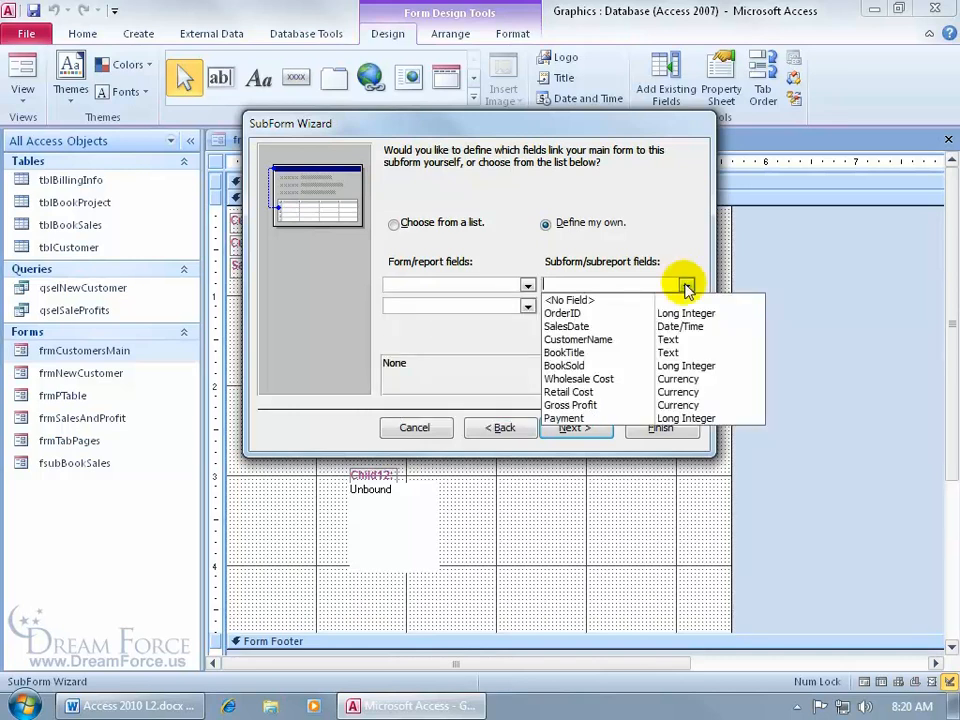
pyautogui.click(665, 341)
pyautogui.click(527, 285)
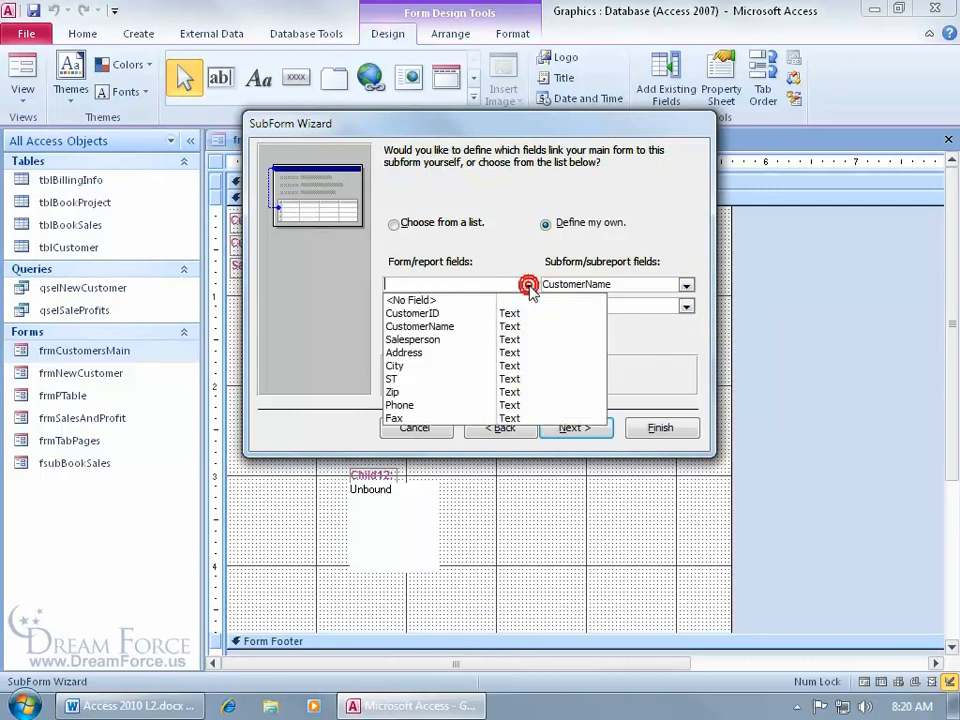
pyautogui.click(519, 326)
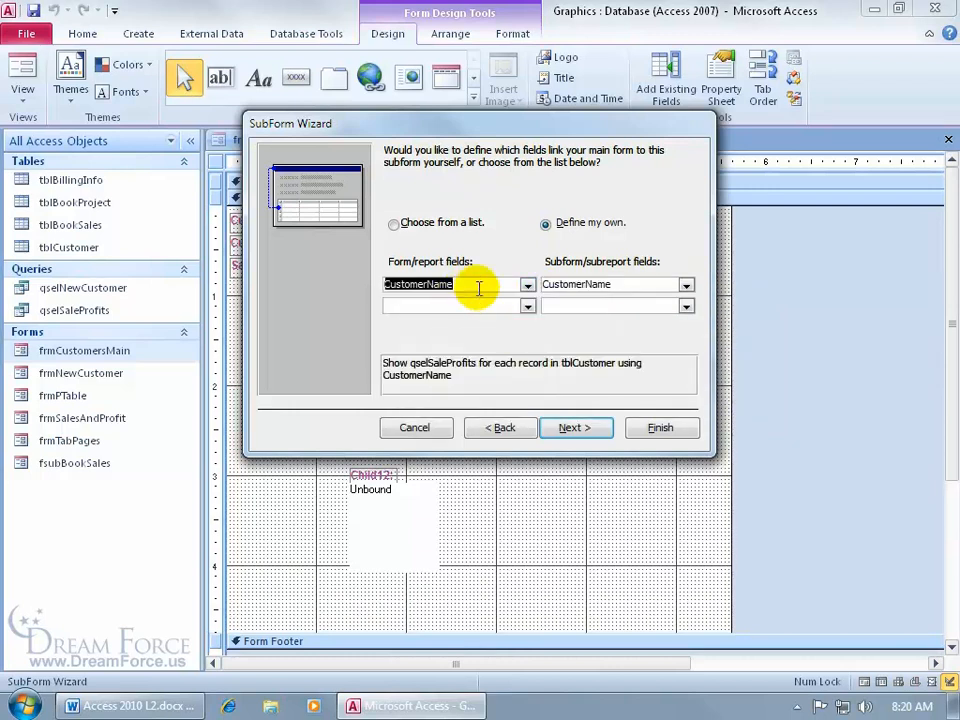
pyautogui.click(526, 285)
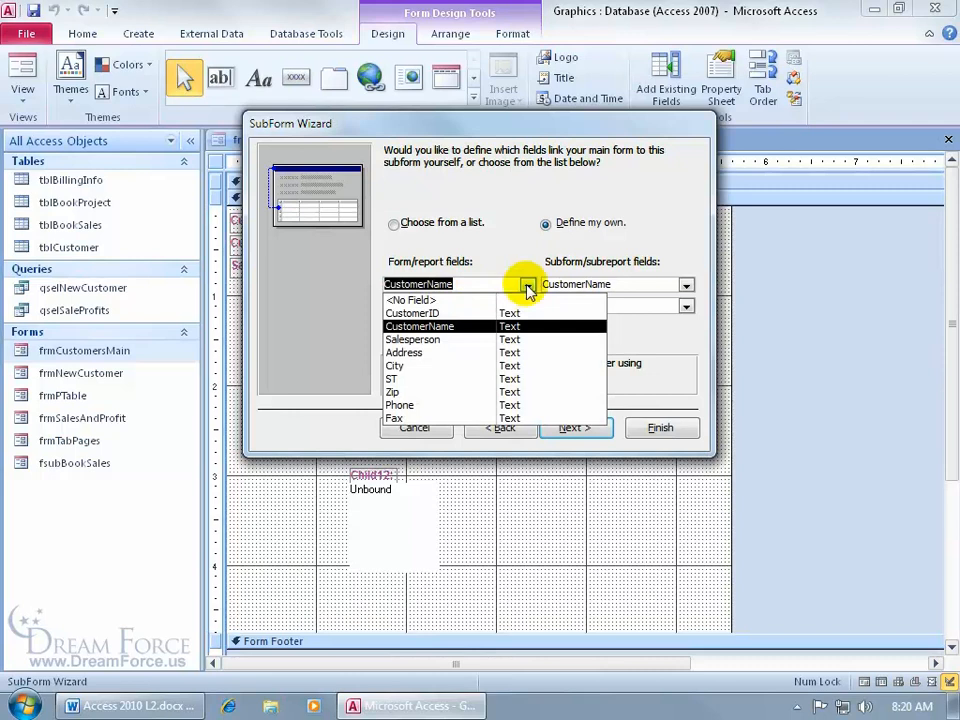
pyautogui.click(686, 285)
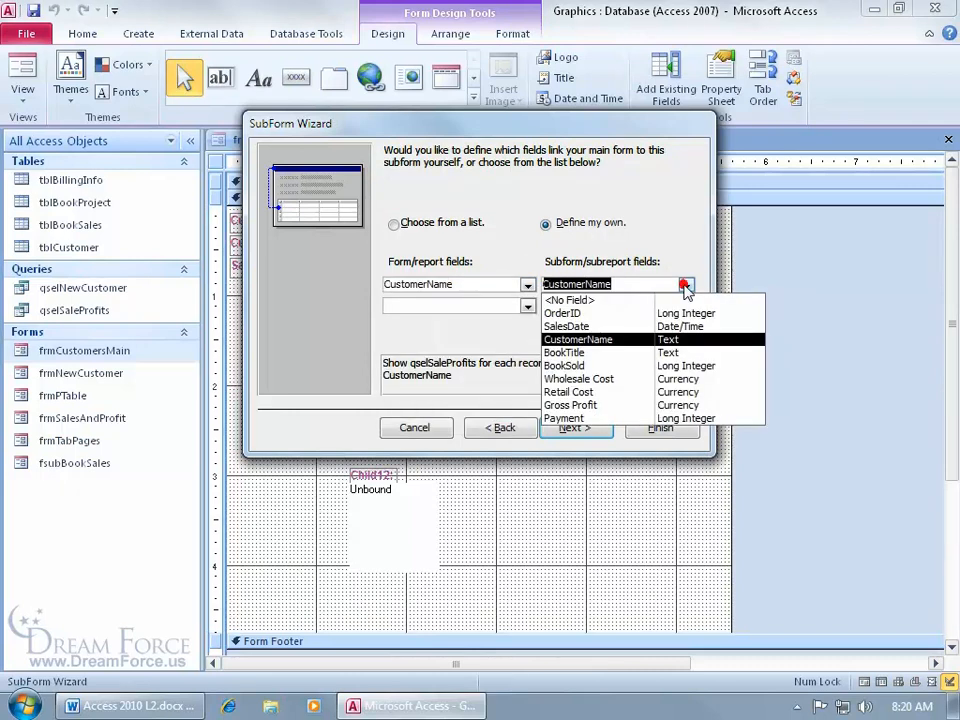
pyautogui.click(664, 252)
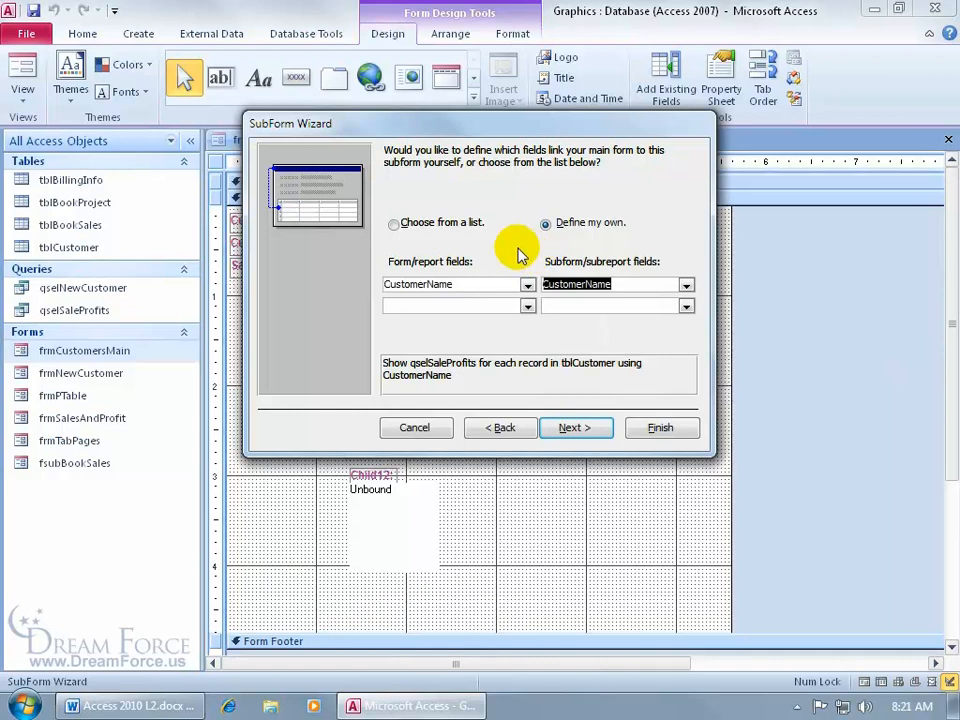
# Name the subform fsubMyPivTab and finish the SubForm Wizard
pyautogui.click(575, 427)
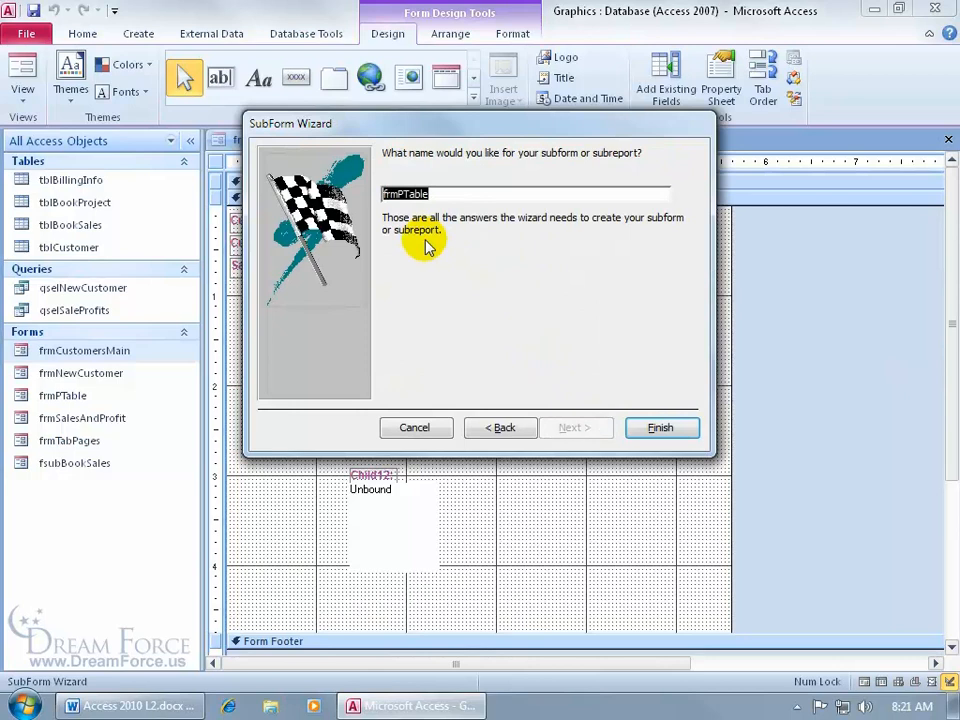
pyautogui.write('fsubMyPivTab')
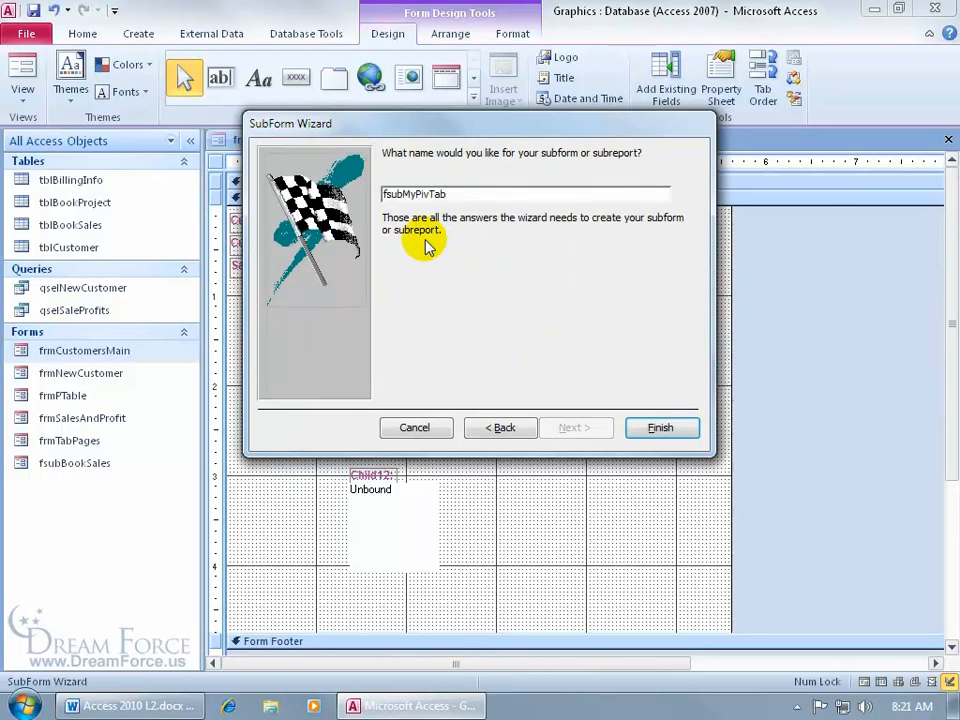
pyautogui.click(660, 427)
# Shrink the fsubMyPivTab subform so its lower edge sits at about 6 inches and its outer side edge at about 5.1 inches
pyautogui.moveTo(499, 660); pyautogui.dragTo(745, 688)
pyautogui.moveTo(950, 377); pyautogui.dragTo(955, 562)
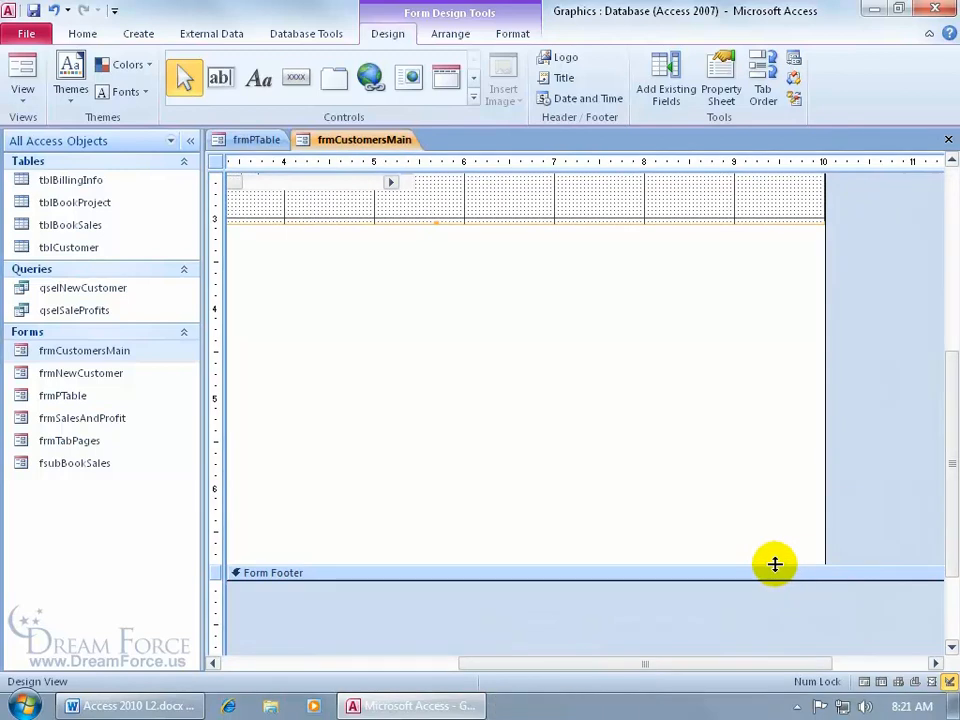
pyautogui.moveTo(775, 566); pyautogui.dragTo(774, 580)
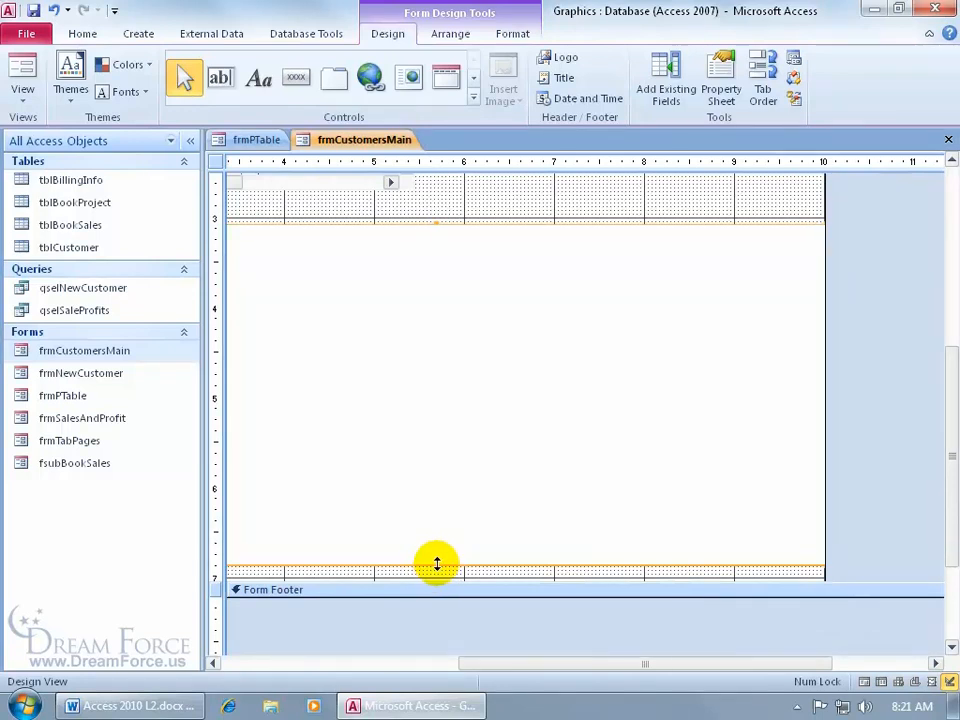
pyautogui.moveTo(437, 564); pyautogui.dragTo(433, 491)
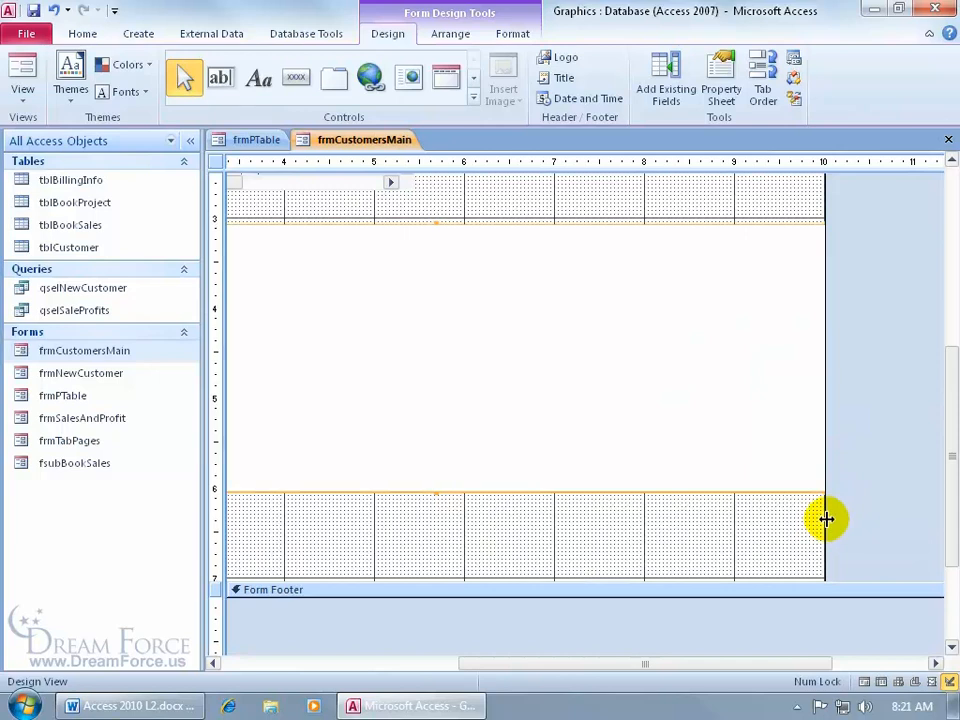
pyautogui.moveTo(826, 518); pyautogui.dragTo(851, 518)
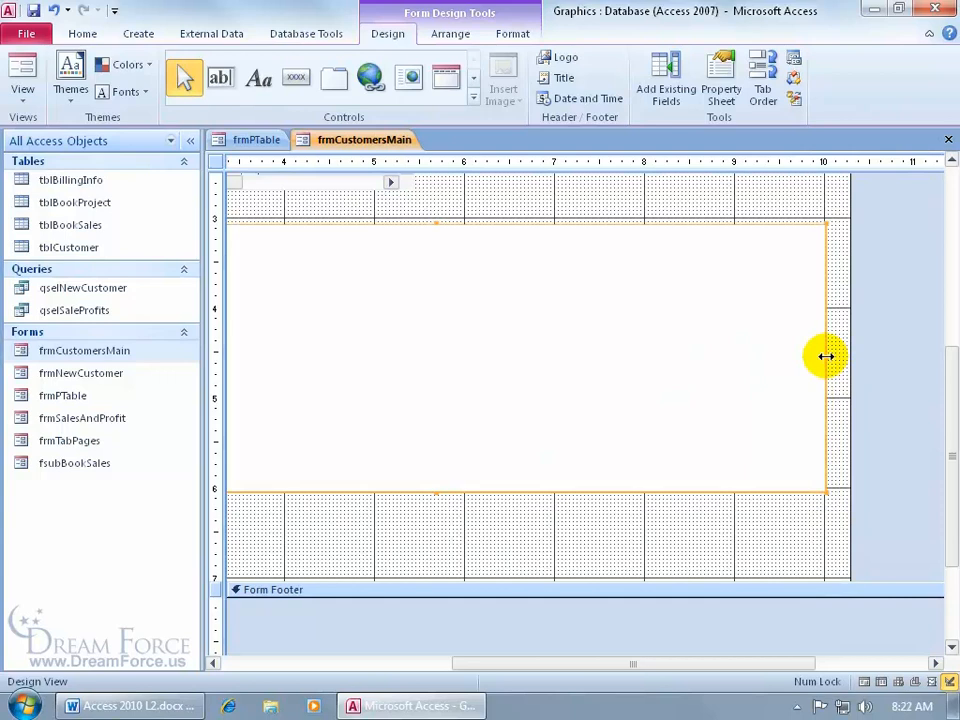
pyautogui.moveTo(826, 356); pyautogui.dragTo(386, 356)
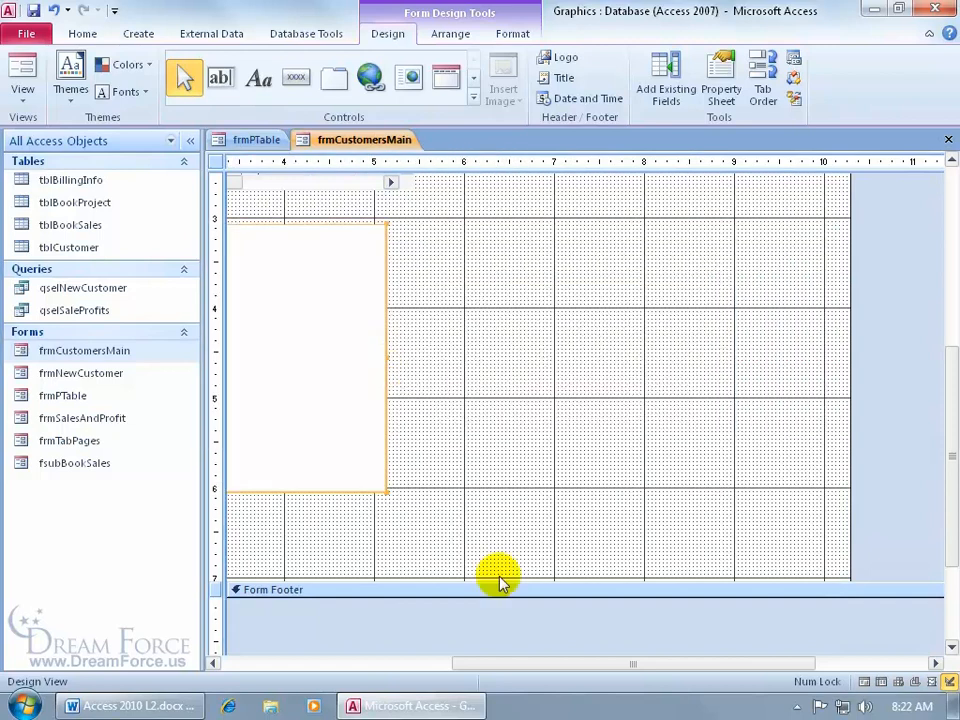
# Reduce the form's width to about 5.5 inches and the Detail section's height to about 6 inches
pyautogui.moveTo(523, 663); pyautogui.dragTo(542, 681)
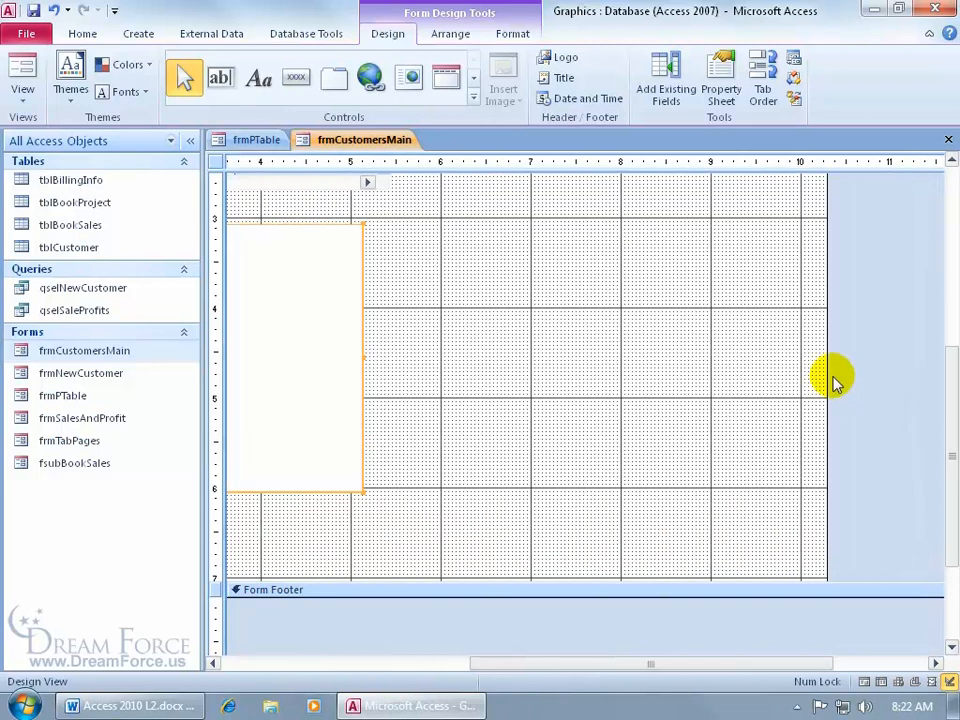
pyautogui.moveTo(826, 371); pyautogui.dragTo(362, 393)
pyautogui.moveTo(561, 665); pyautogui.dragTo(264, 660)
pyautogui.moveTo(418, 580); pyautogui.dragTo(411, 491)
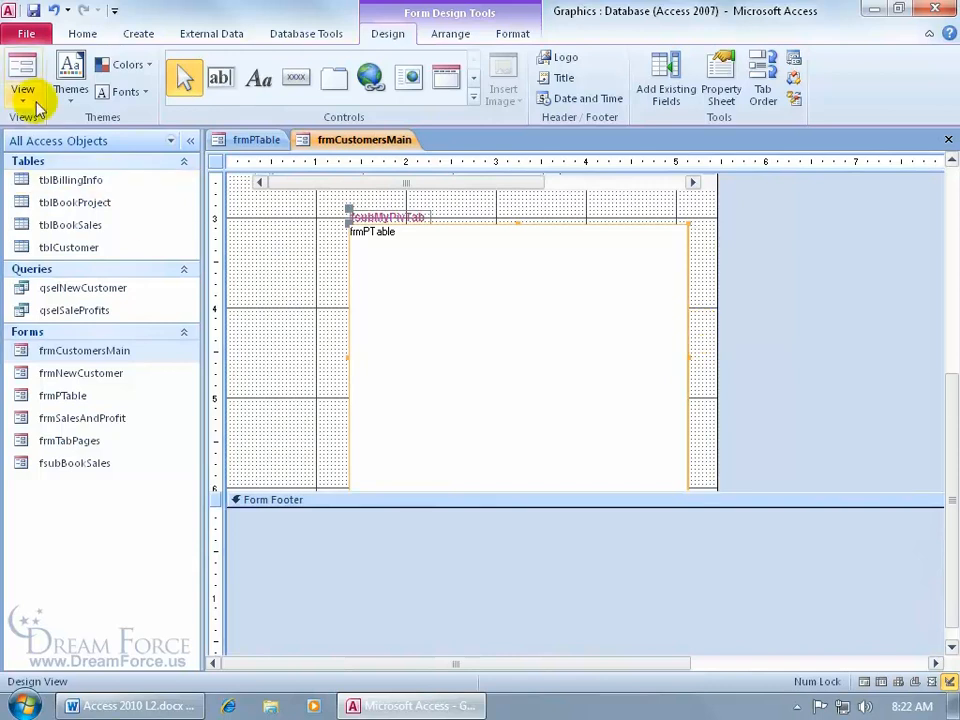
# Check the pivot table subform in Form view through the fourth customer record, expanding Qtr3 to show its months
pyautogui.click(22, 66)
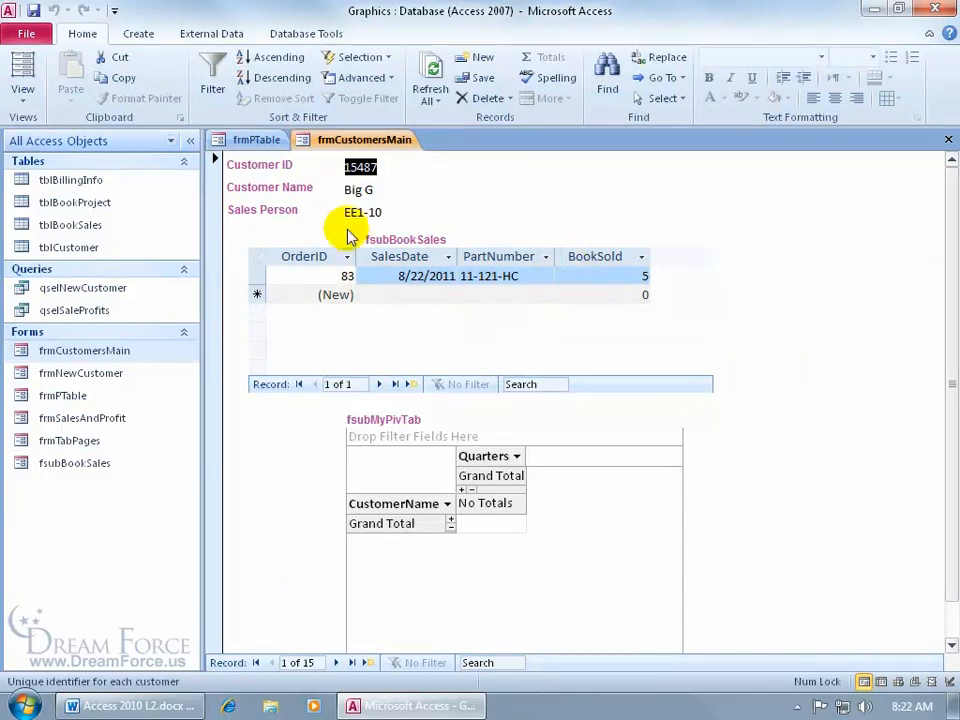
pyautogui.click(336, 663)
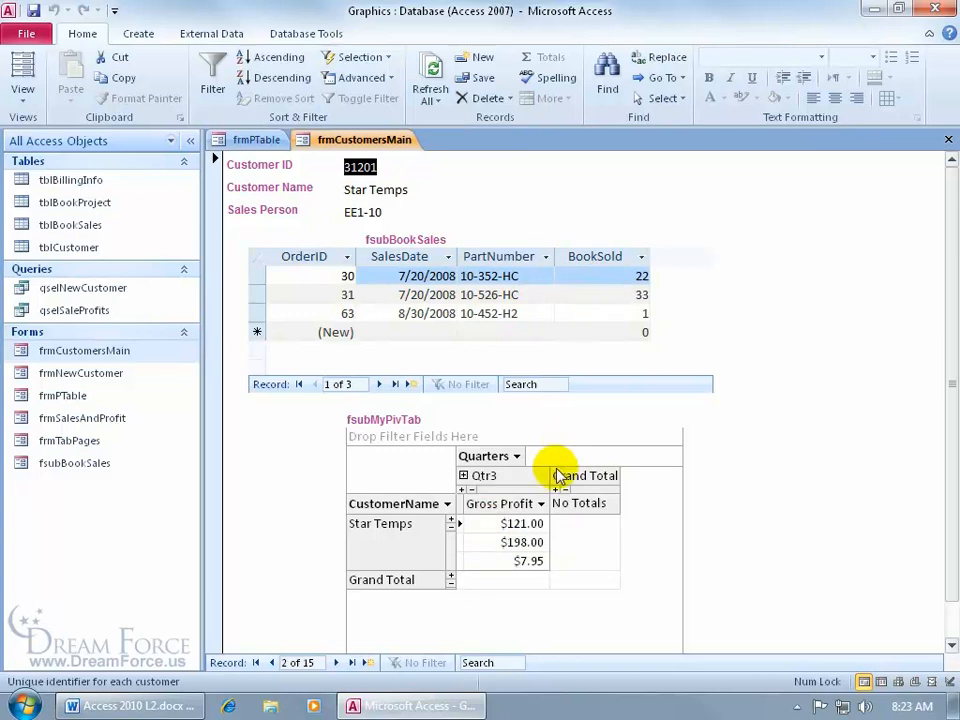
pyautogui.click(335, 662)
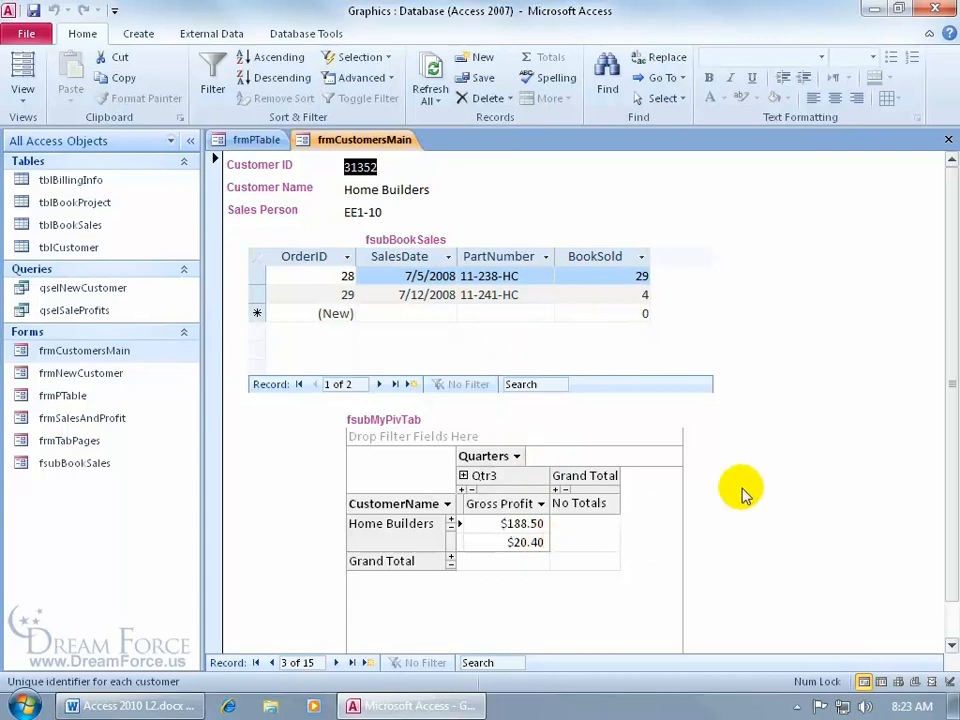
pyautogui.click(463, 475)
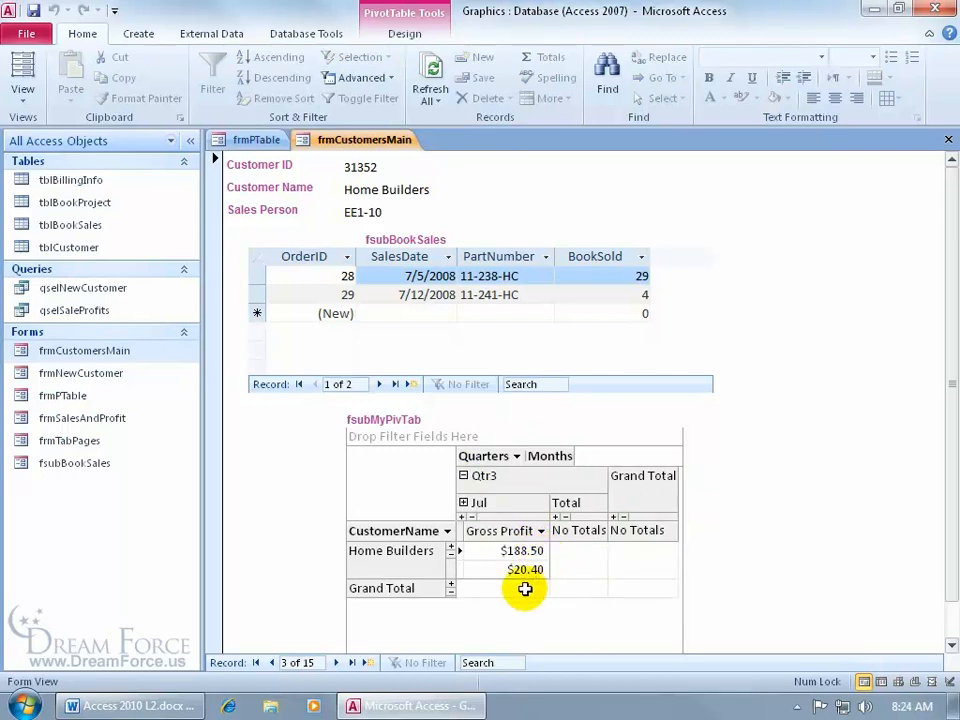
pyautogui.click(337, 663)
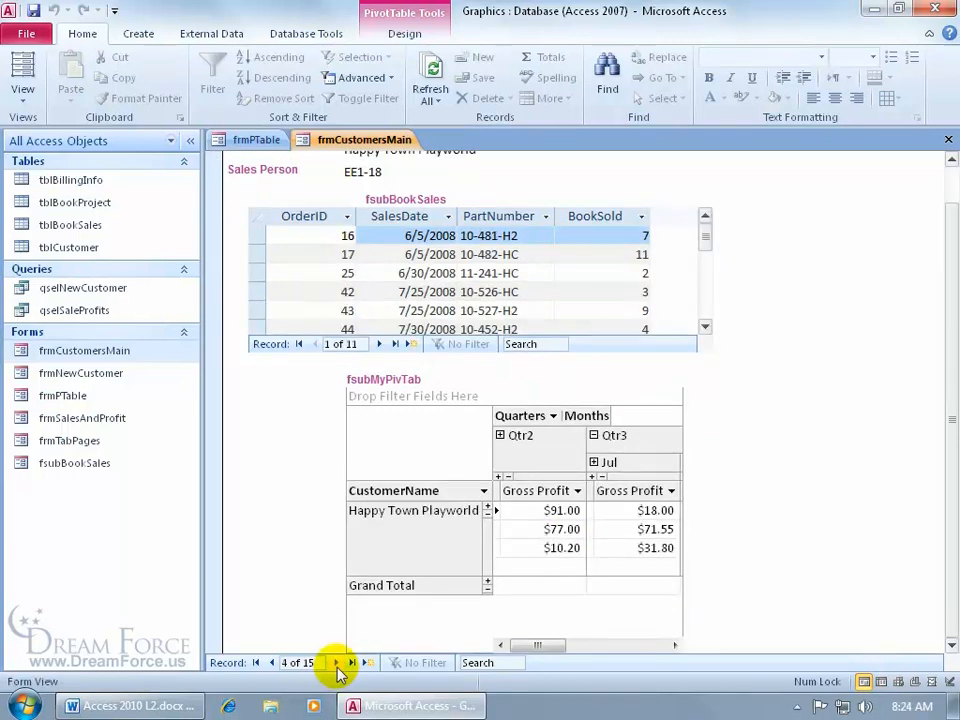
pyautogui.moveTo(546, 652); pyautogui.dragTo(606, 660)
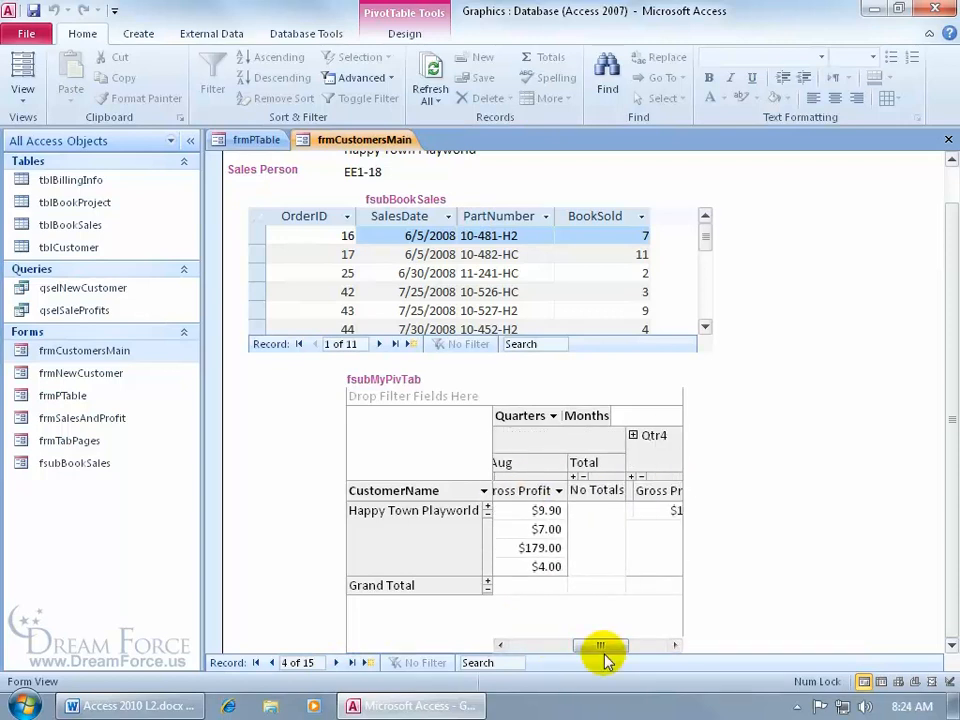